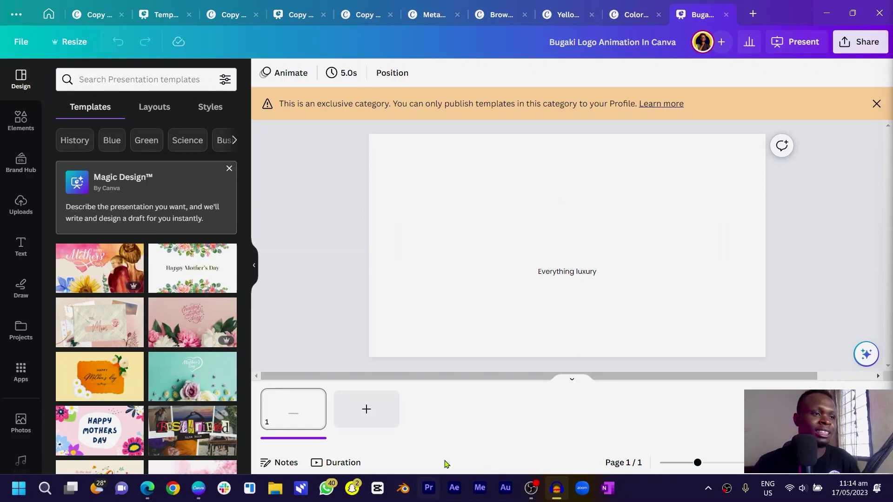
Leave the Bugaki presentation for the Canva home page's recent designs list.
click(48, 14)
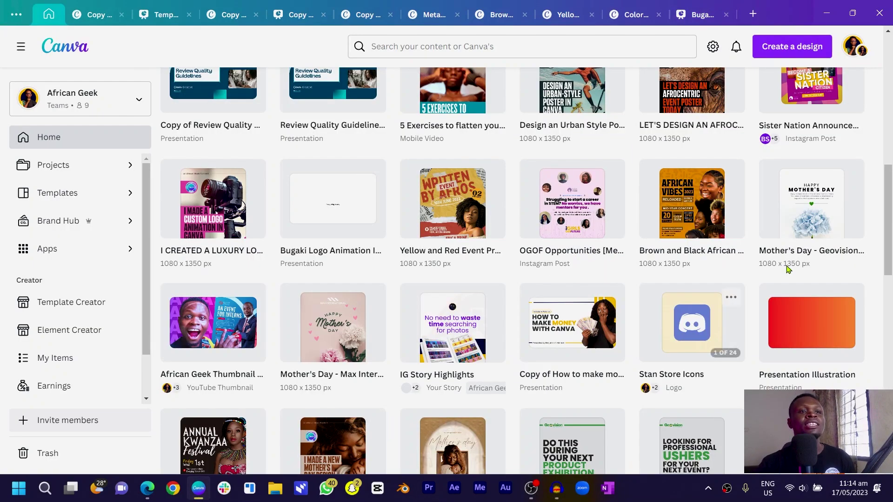
Create a new blank video design at 1920 × 1080 px by searching 'video'.
scroll(766, 278, up, 4)
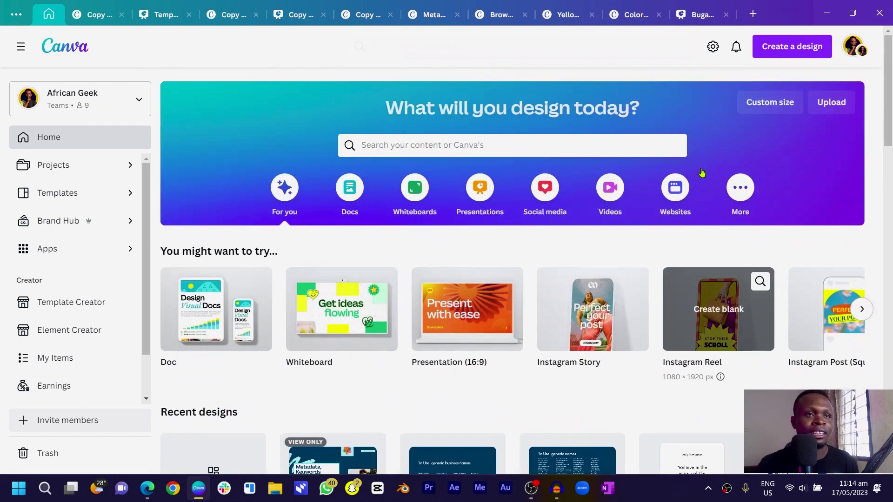
click(791, 52)
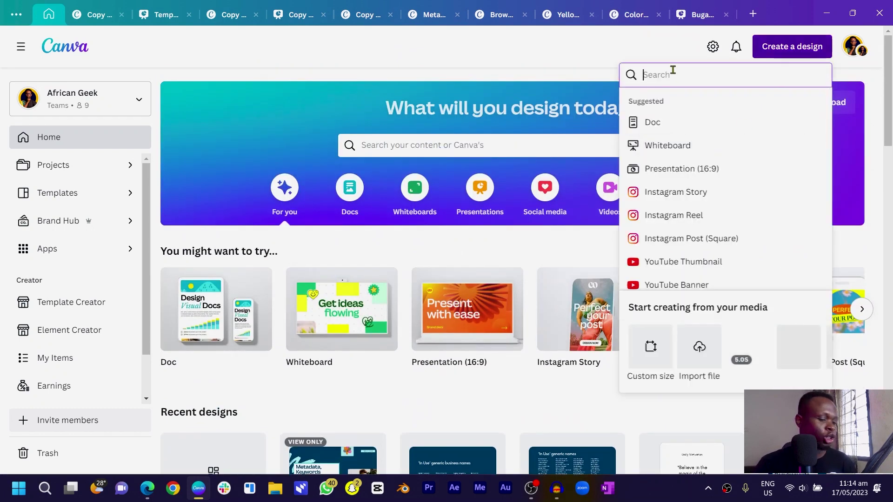
text(video)
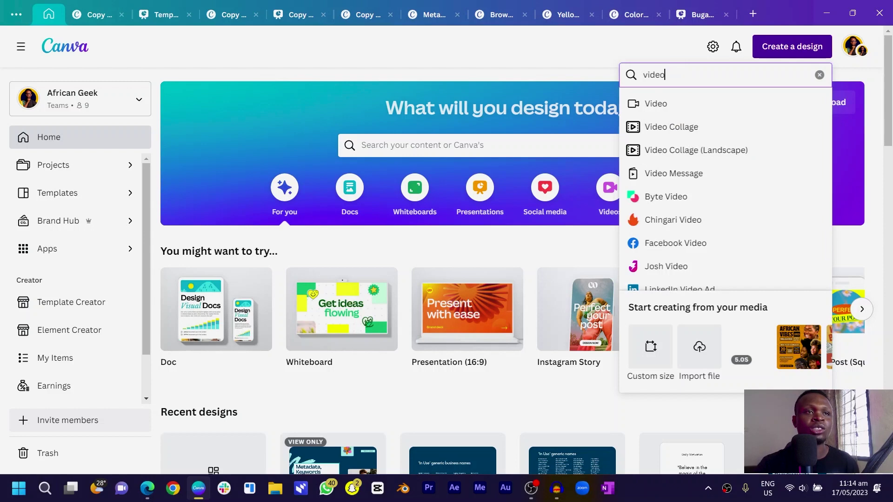
click(673, 110)
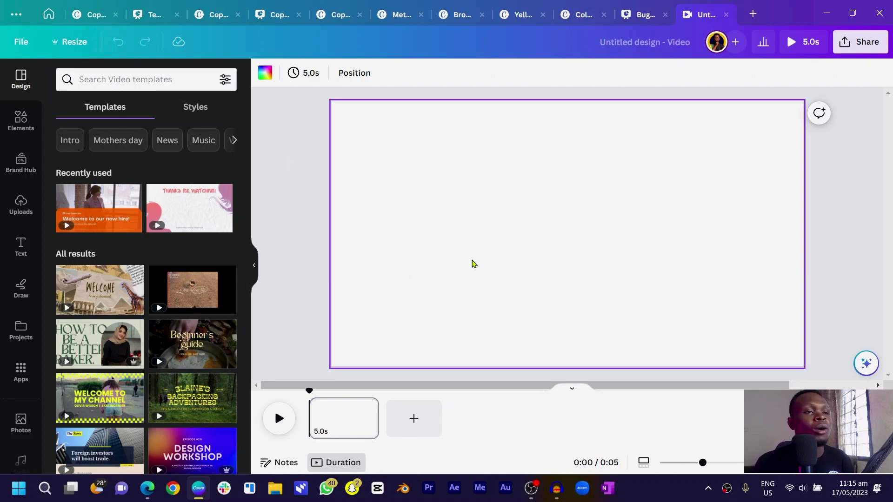
Add a text box reading 'Bugaki' and set it in the Bugaki font.
key(t)
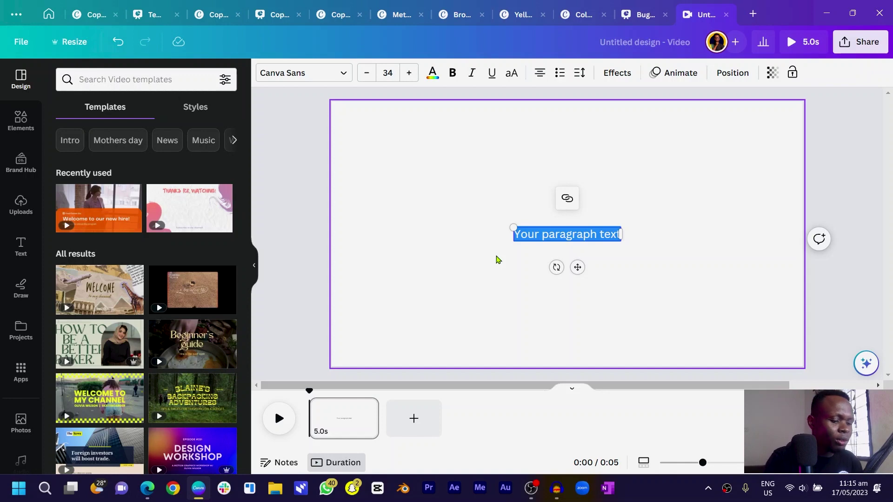
text(Bugak)
key(ctrl+a)
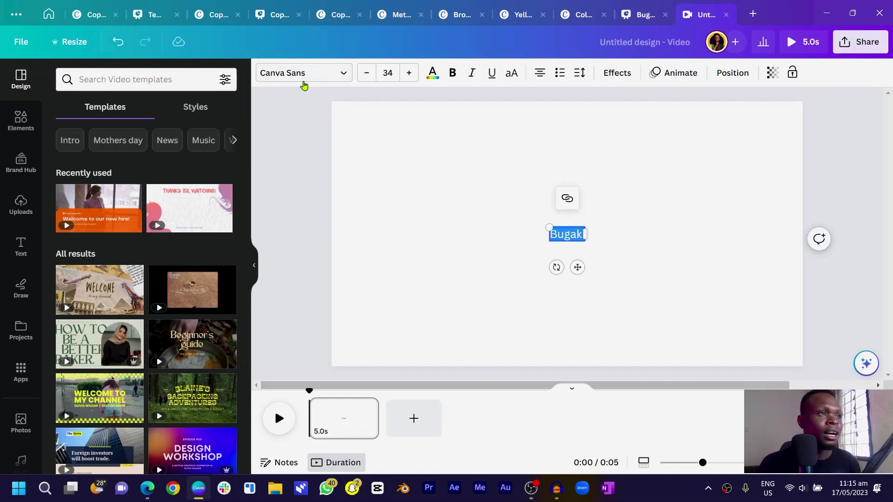
click(304, 76)
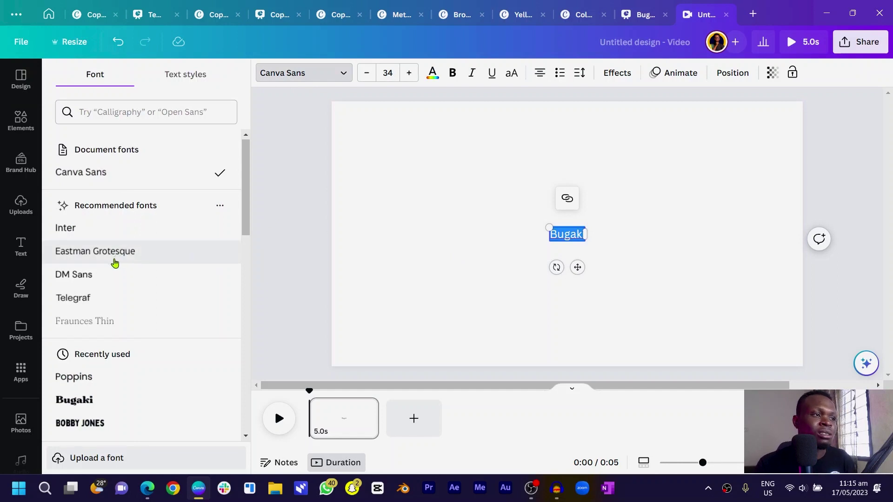
scroll(107, 279, down, 3)
click(72, 286)
Enlarge the Bugaki text to size 81.6 and add a second text box in the same style.
drag(540, 226, 513, 218)
click(458, 265)
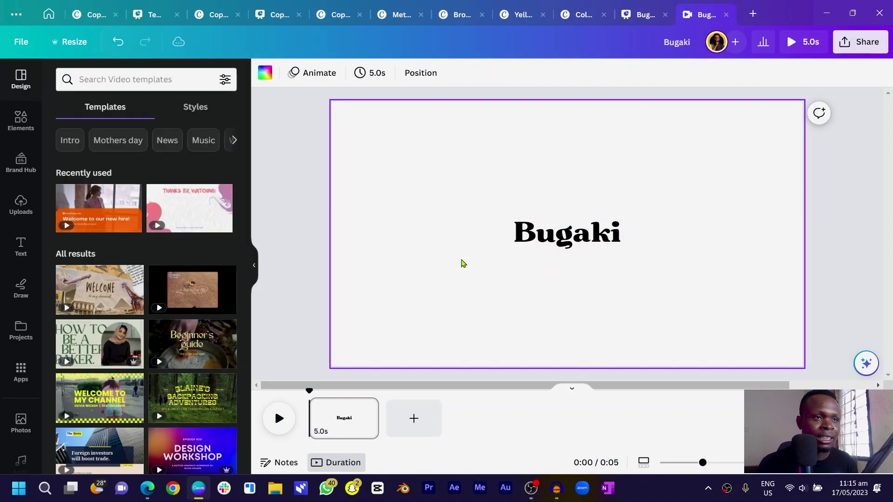
key(ctrl+z)
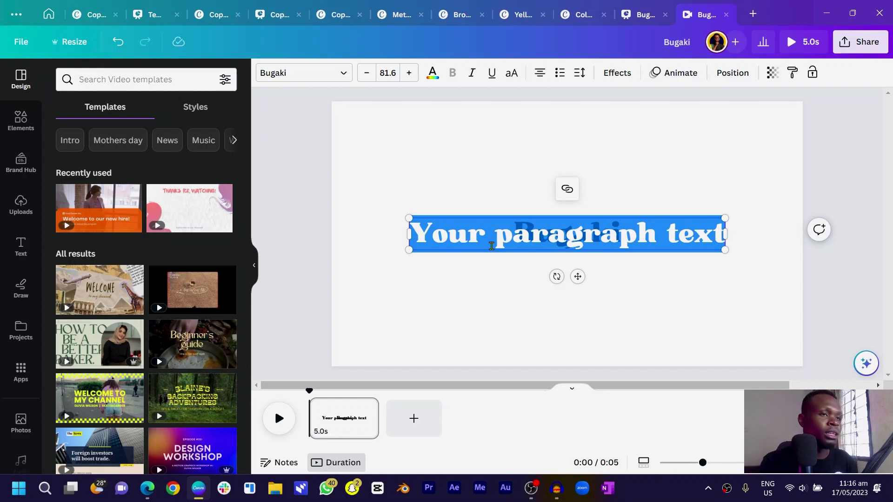
Type the tagline 'Everything Luxury' and set it in Anonymous Pro.
text(Ever)
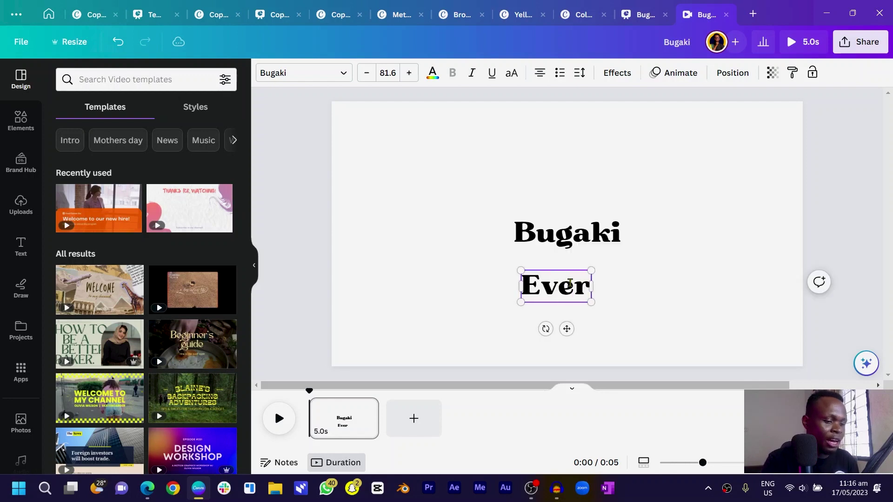
text(ything Luxury)
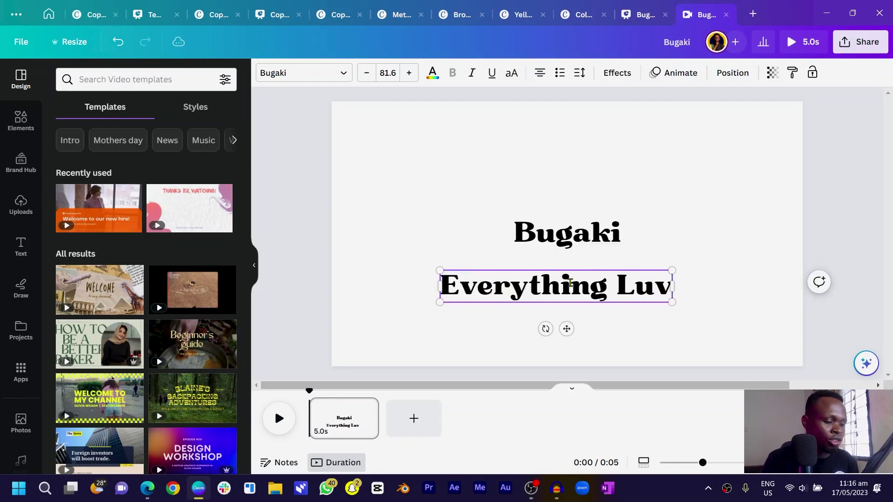
key(ctrl+a)
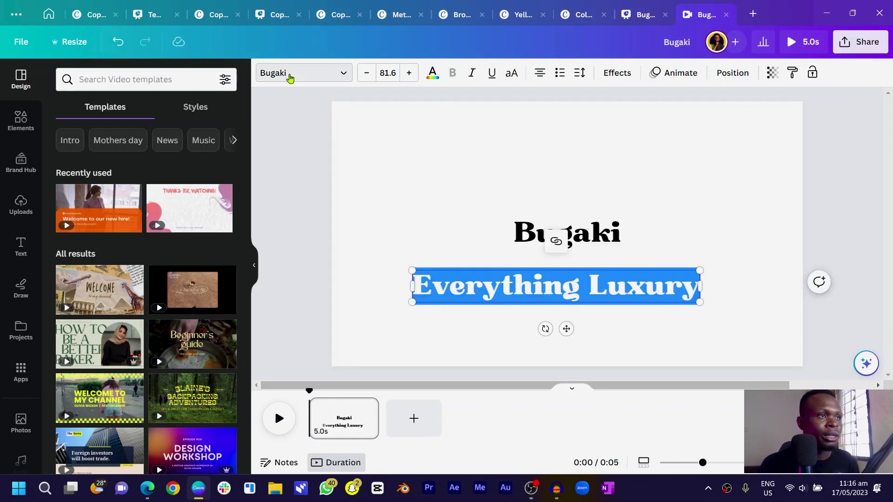
click(288, 73)
scroll(94, 241, down, 3)
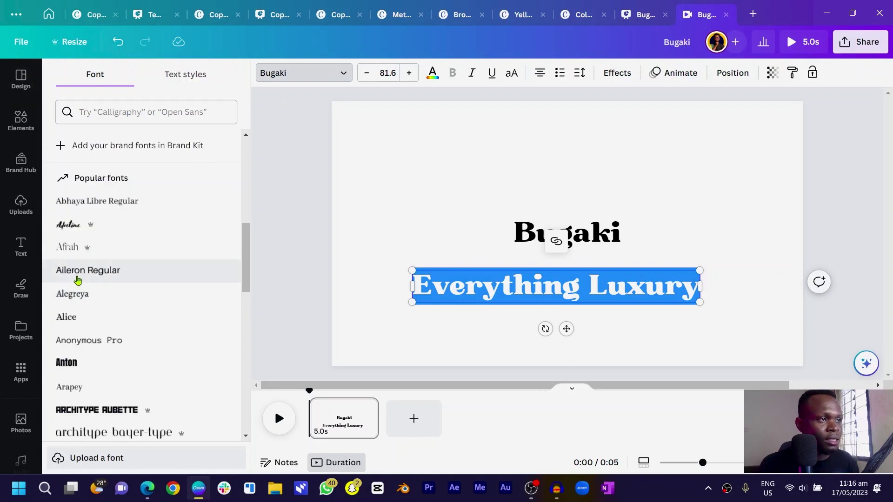
scroll(88, 316, down, 2)
click(103, 291)
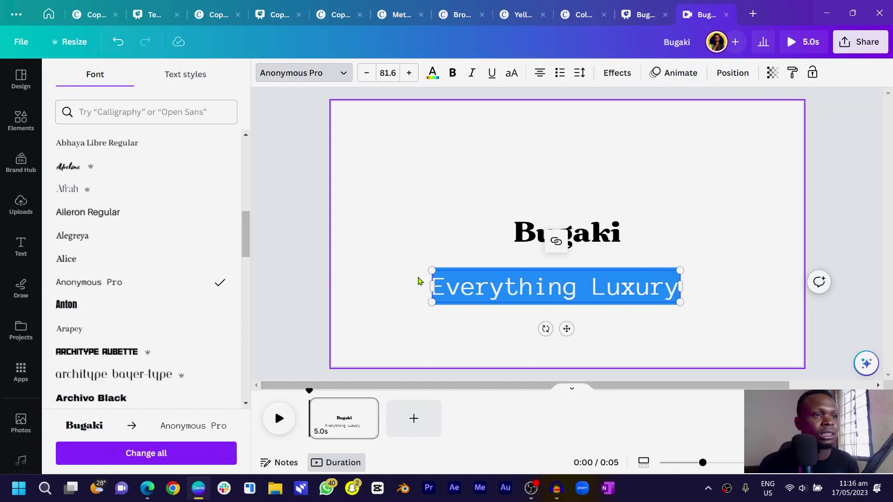
Shrink the tagline to about size 29.4 and centre it just beneath Bugaki.
drag(503, 304, 580, 339)
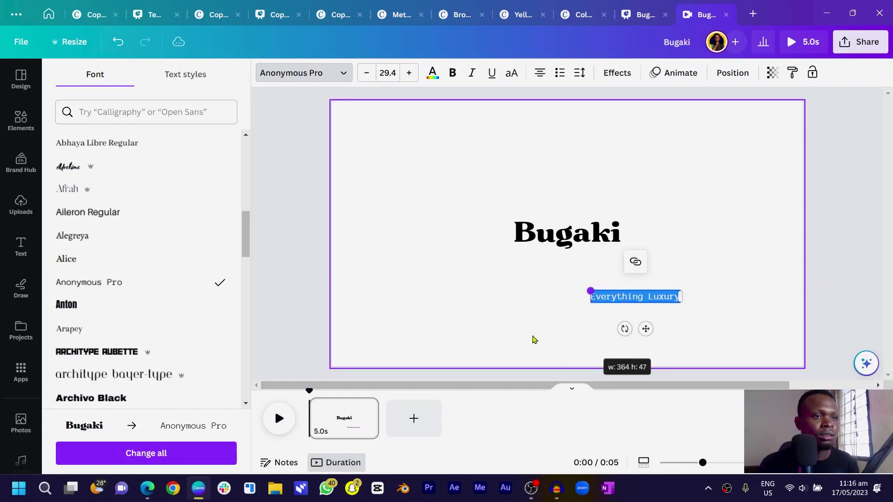
click(483, 323)
drag(620, 302, 550, 257)
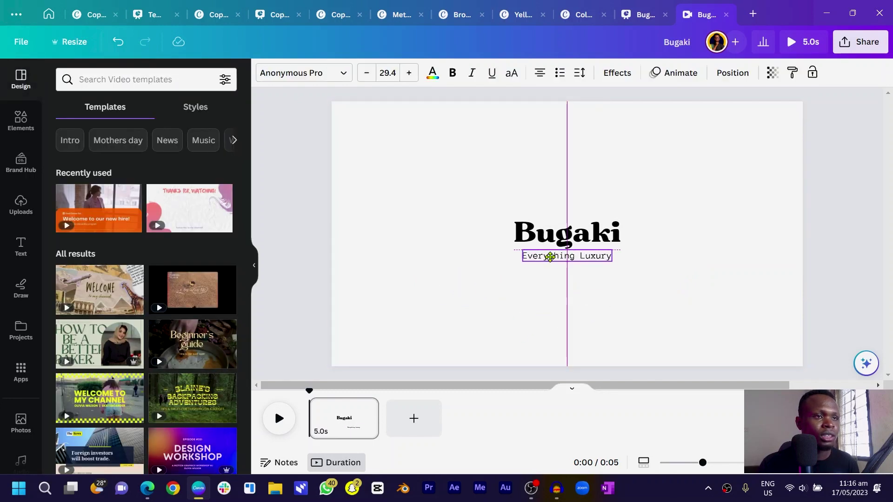
click(539, 239)
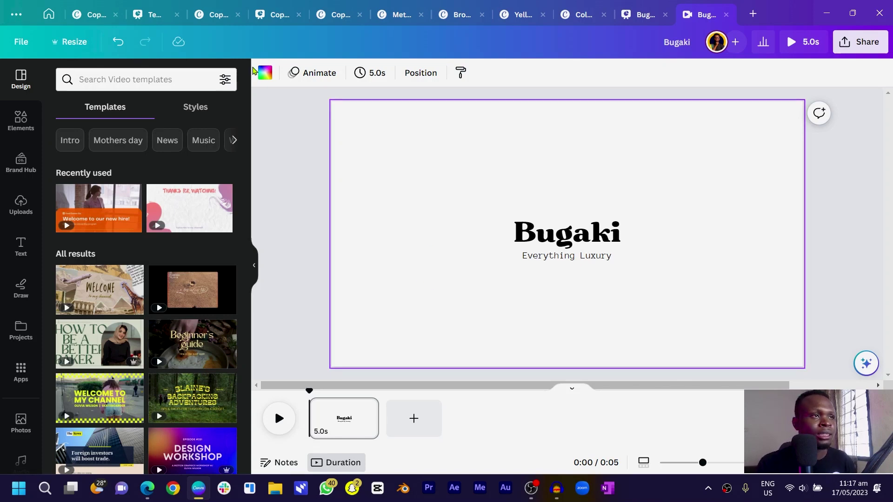
Change the page background colour to red.
click(265, 72)
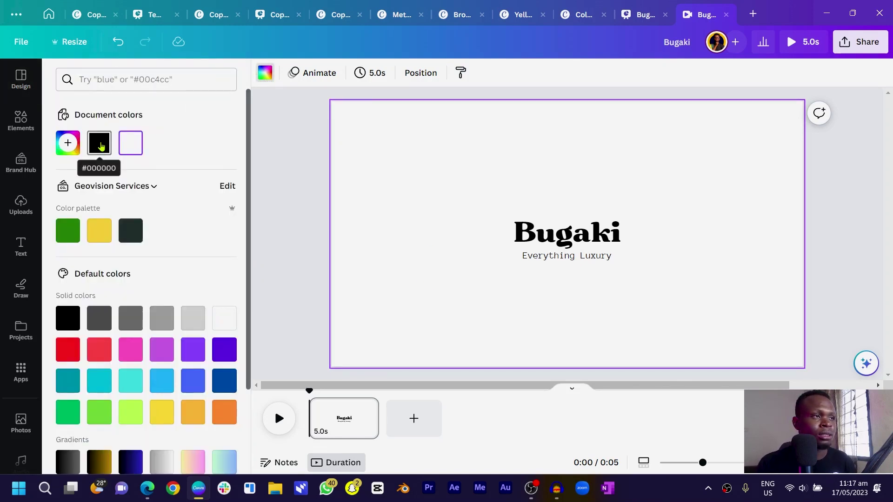
click(101, 147)
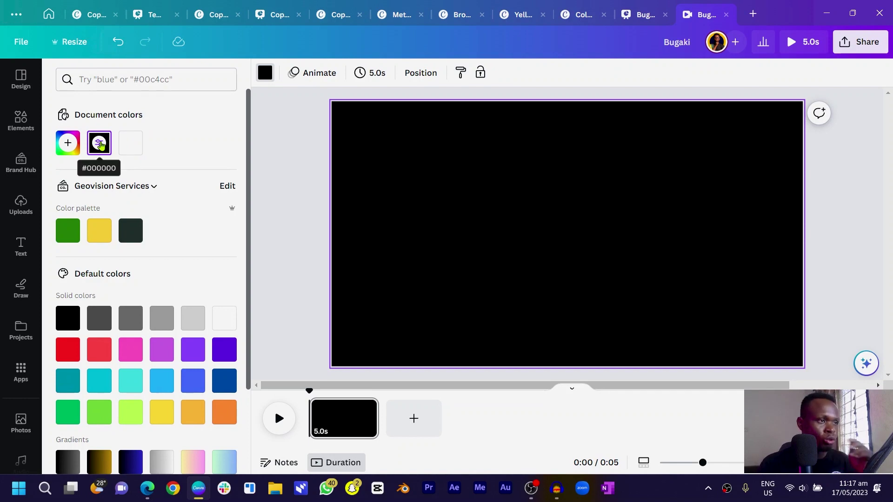
click(68, 350)
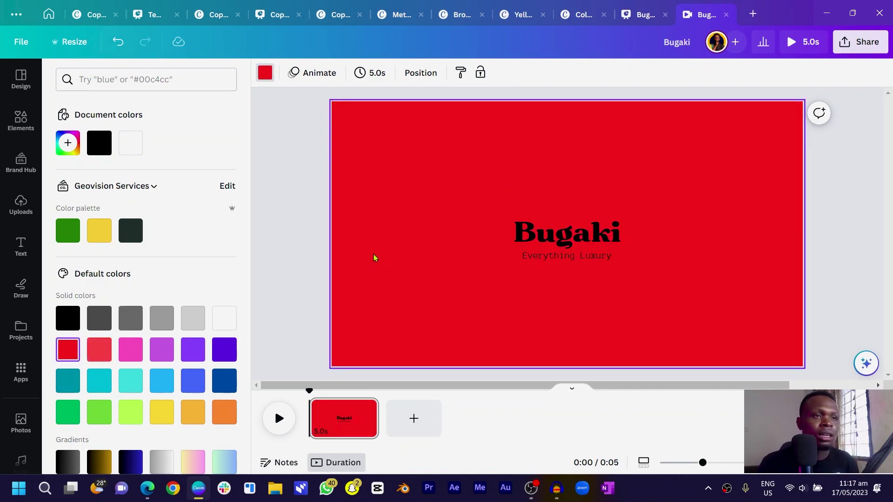
Paste a square beside Bugaki and give it a white-to-0%-opacity gradient fill.
key(ctrl+v)
drag(575, 210, 433, 199)
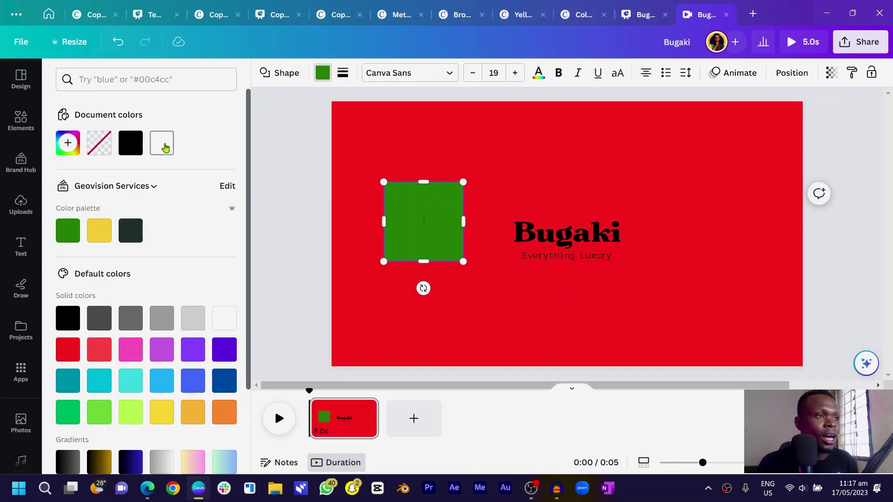
click(161, 143)
click(161, 143)
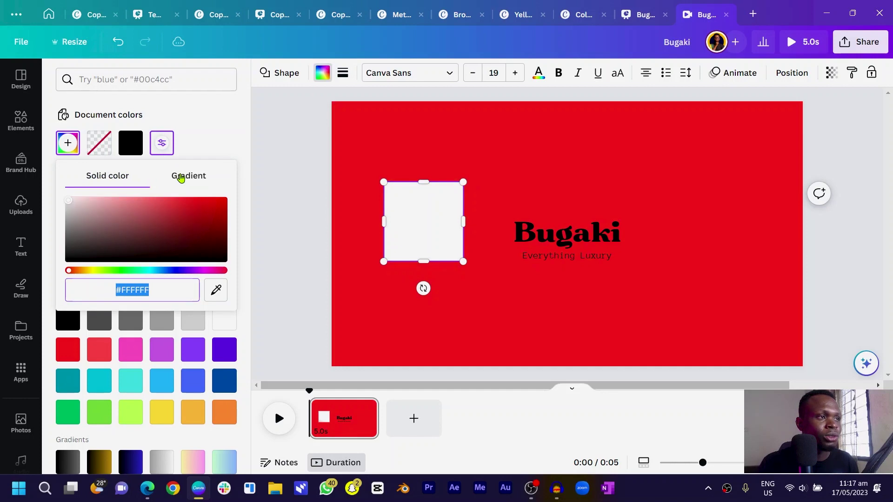
click(186, 176)
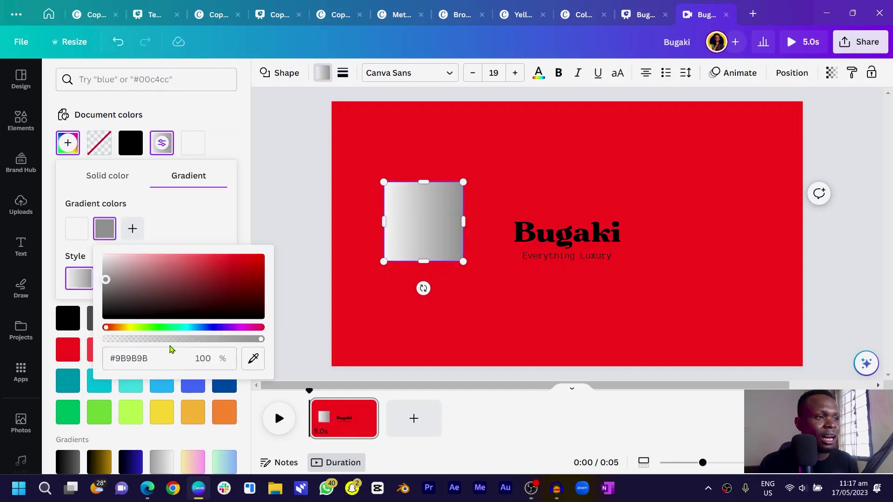
drag(181, 344, 106, 342)
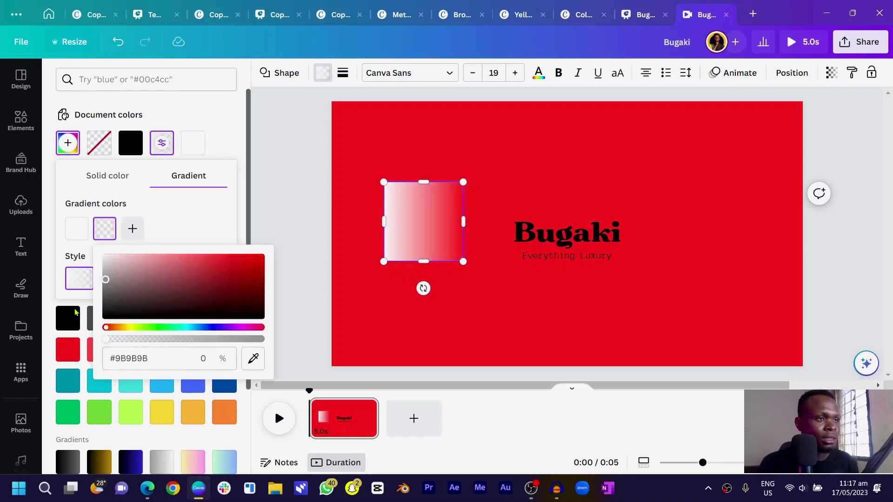
click(193, 222)
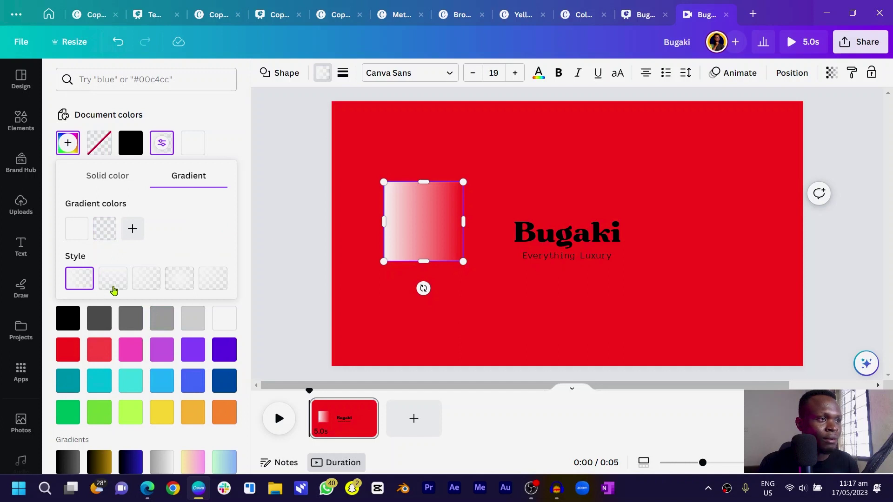
Stretch the gradient square into a wide bar about 994×230 behind the Bugaki text.
drag(463, 221, 629, 243)
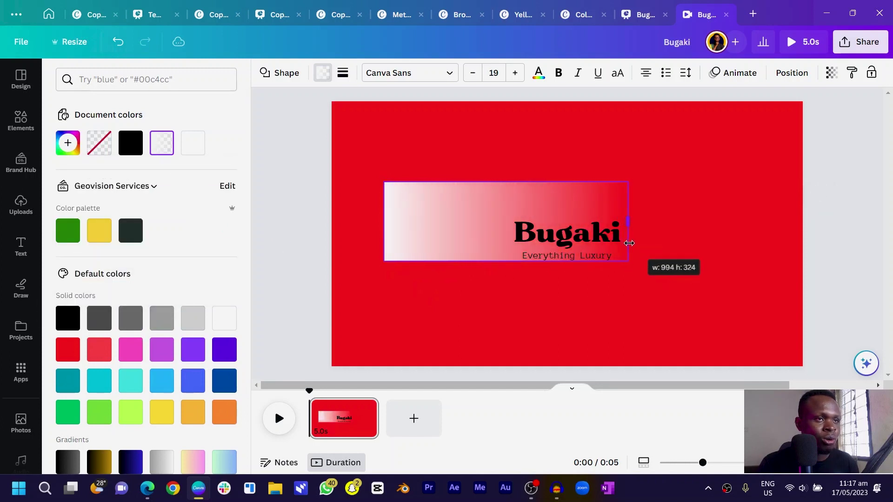
drag(508, 260, 507, 249)
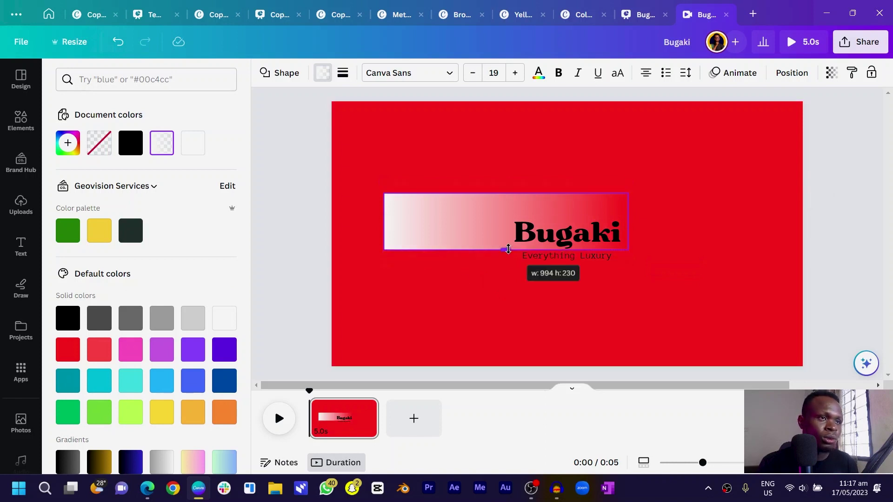
drag(425, 235, 533, 244)
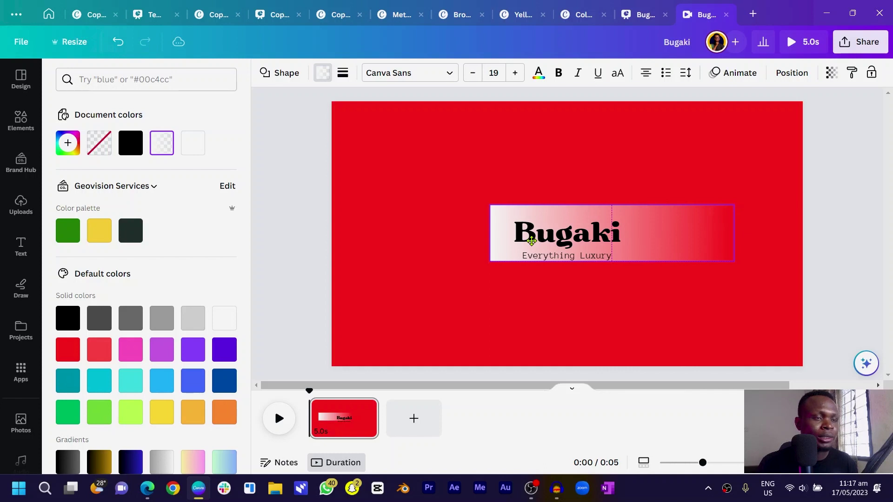
Duplicate the bar, stack both copies below Bugaki, and group them with Ctrl+G.
key(ctrl+])
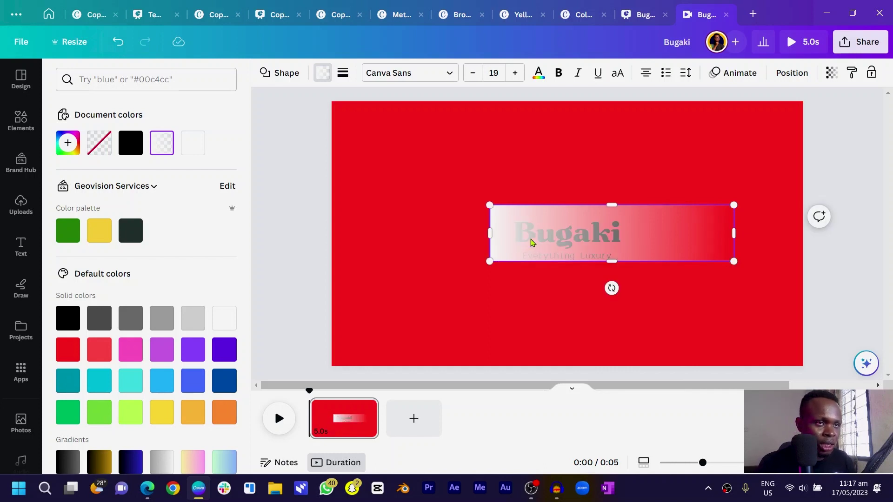
drag(531, 241, 472, 309)
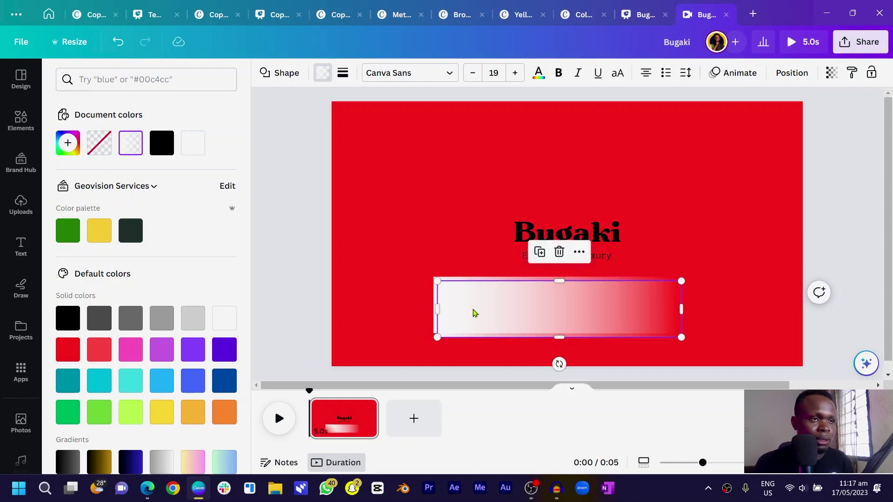
drag(487, 313, 438, 320)
drag(354, 332, 461, 308)
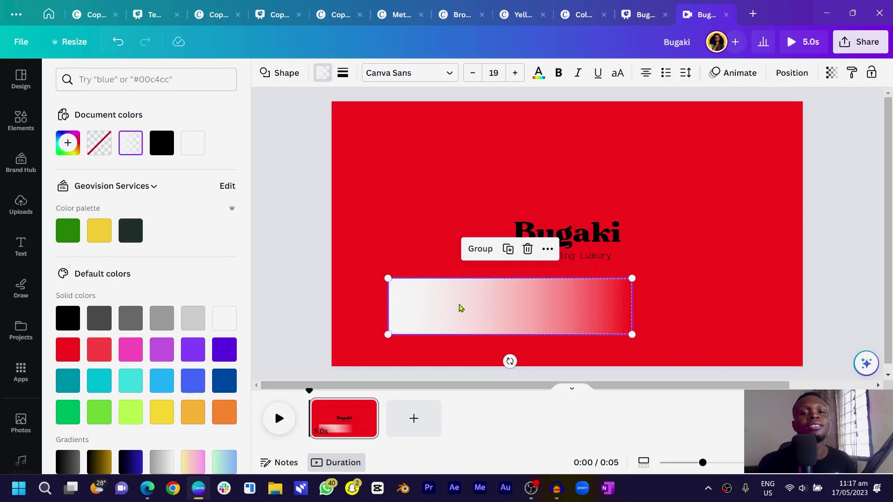
mouse_move(410, 316)
mouse_down()
mouse_move(397, 241)
mouse_move(434, 293)
mouse_move(409, 305)
mouse_up()
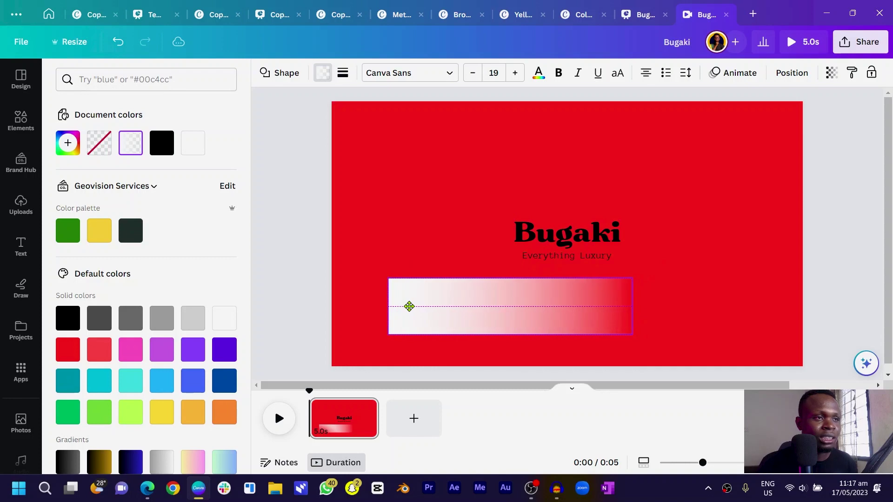
drag(345, 301, 430, 324)
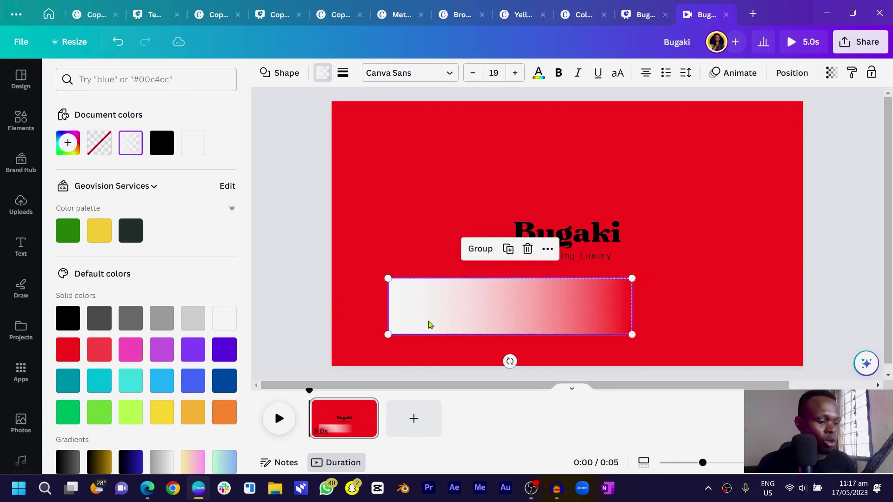
key(ctrl+g)
right_click(429, 325)
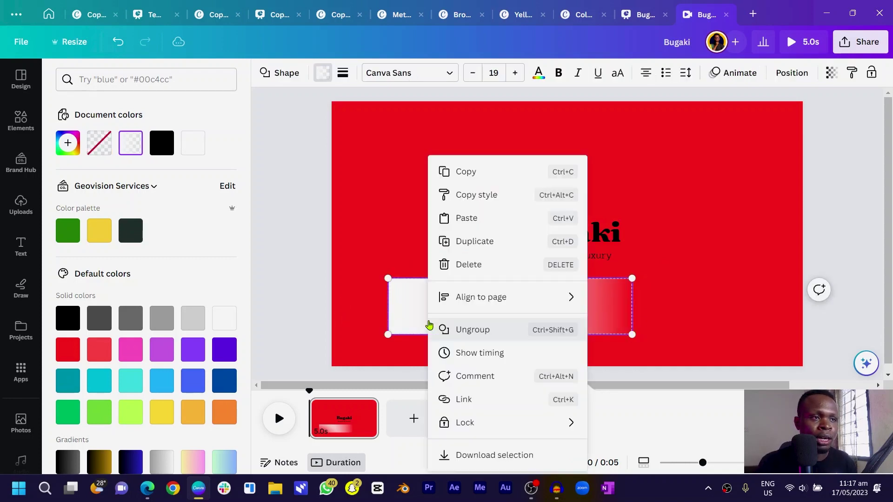
Place a copy of the gradient bar group above the Bugaki heading.
click(378, 328)
click(408, 322)
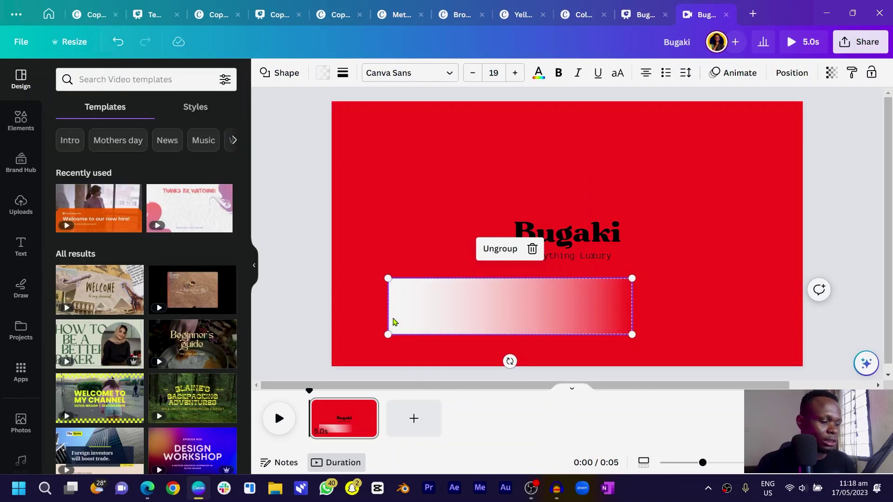
drag(413, 312, 465, 165)
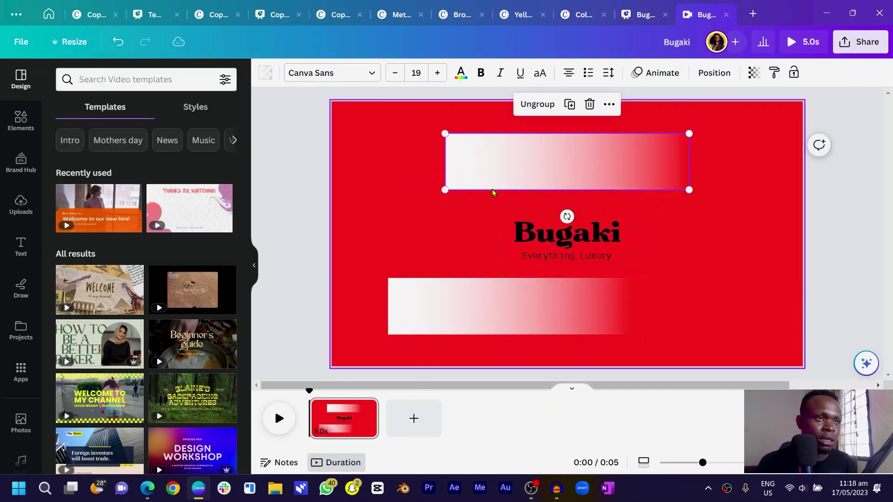
Rotate the upper bar copy to -180° so it fades the opposite way.
click(714, 73)
click(196, 338)
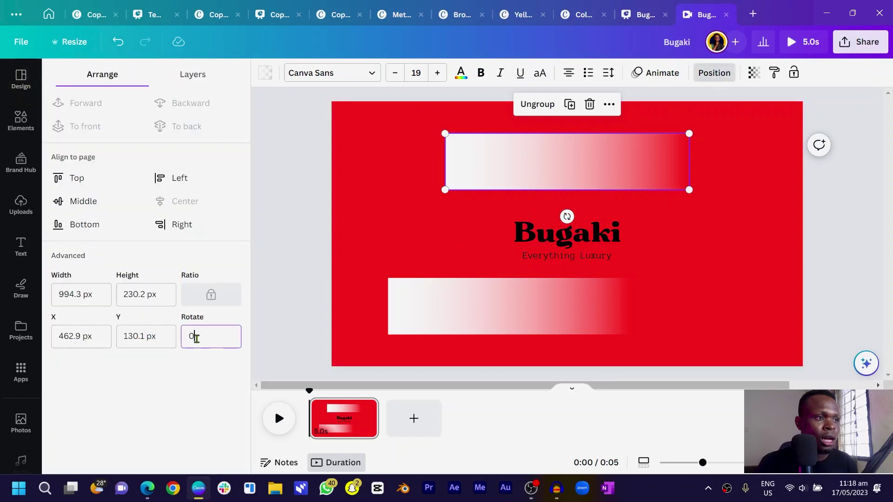
text(-90)
key(Return)
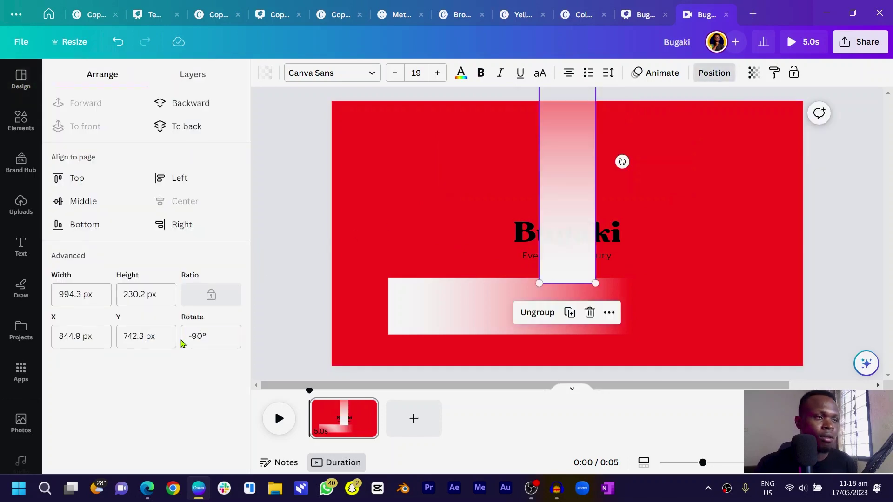
drag(197, 338, 191, 339)
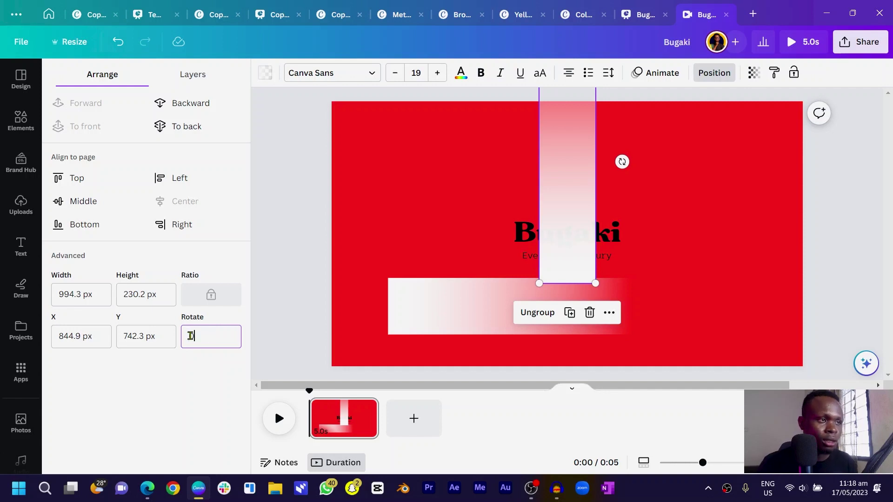
text(180)
key(Return)
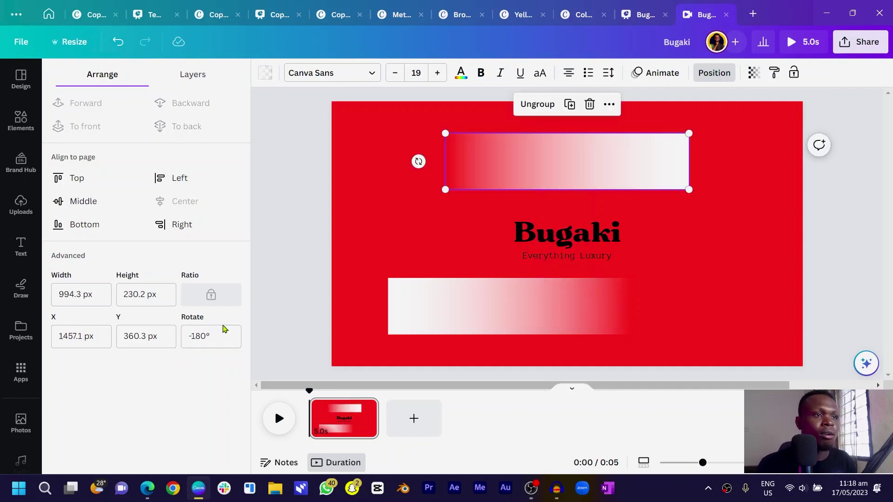
Move the flipped and lower bars mid-page so their white ends overlap, centred on the guides.
drag(640, 168, 590, 233)
drag(433, 321, 589, 234)
shift+click(446, 219)
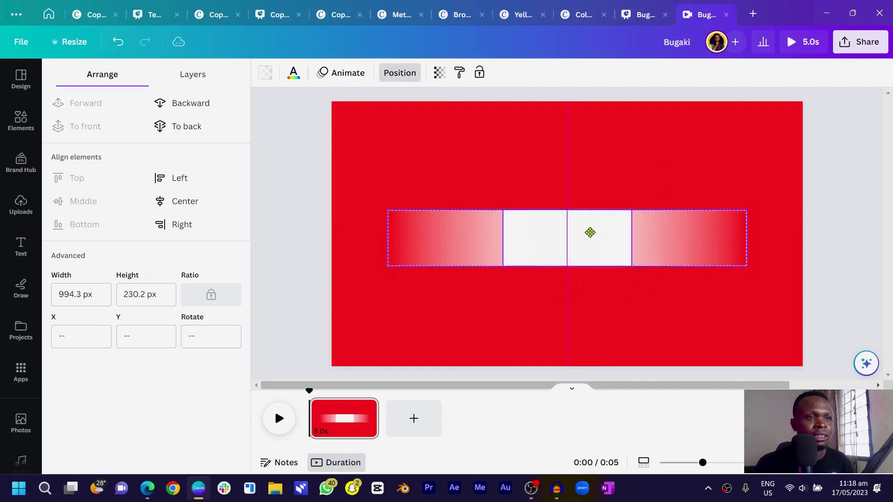
click(513, 311)
click(532, 255)
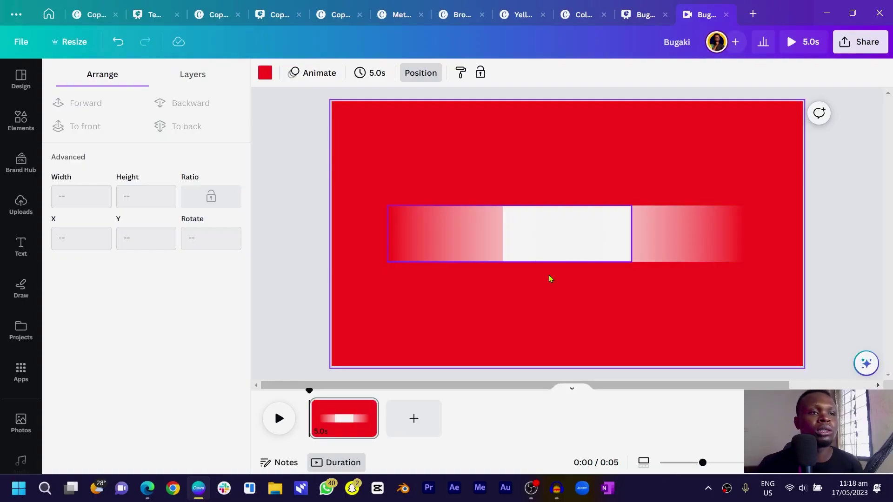
click(694, 241)
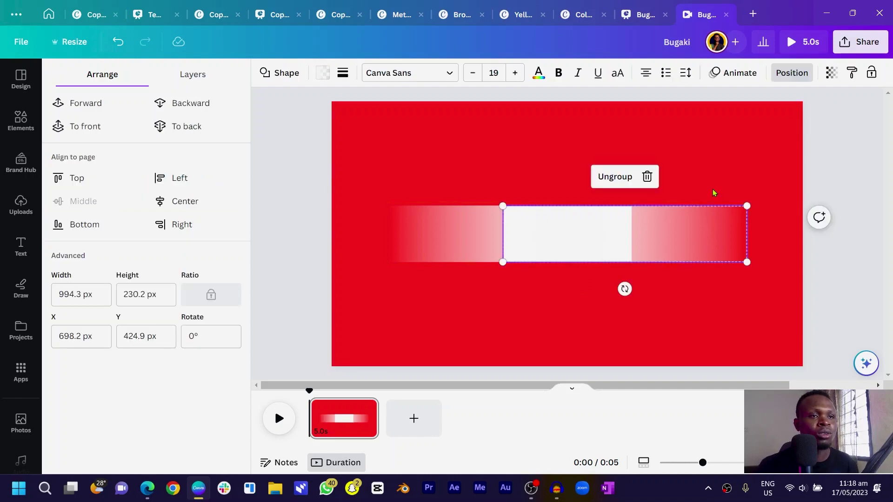
click(740, 160)
click(723, 255)
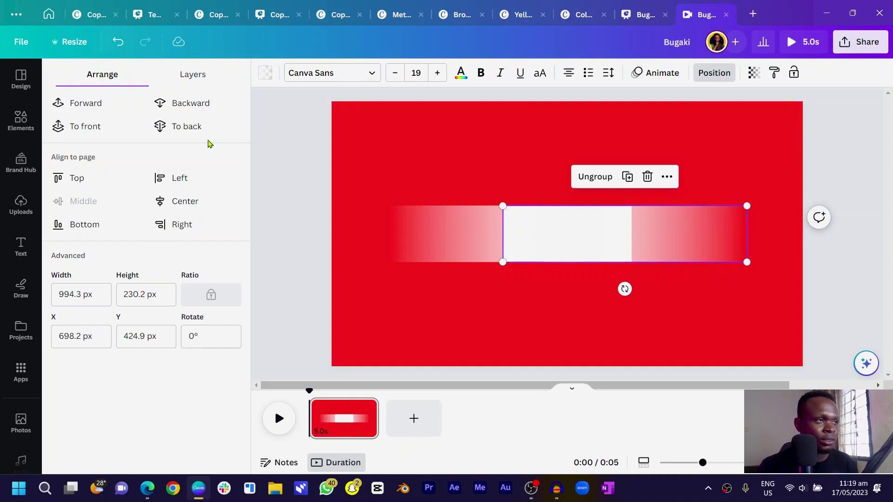
Draw custom animation paths sliding the right bar group left and the left group right.
click(662, 73)
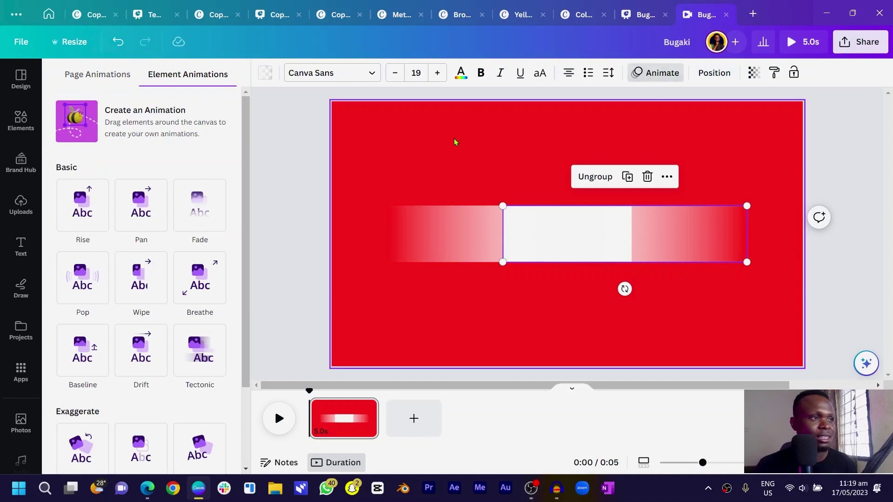
click(122, 137)
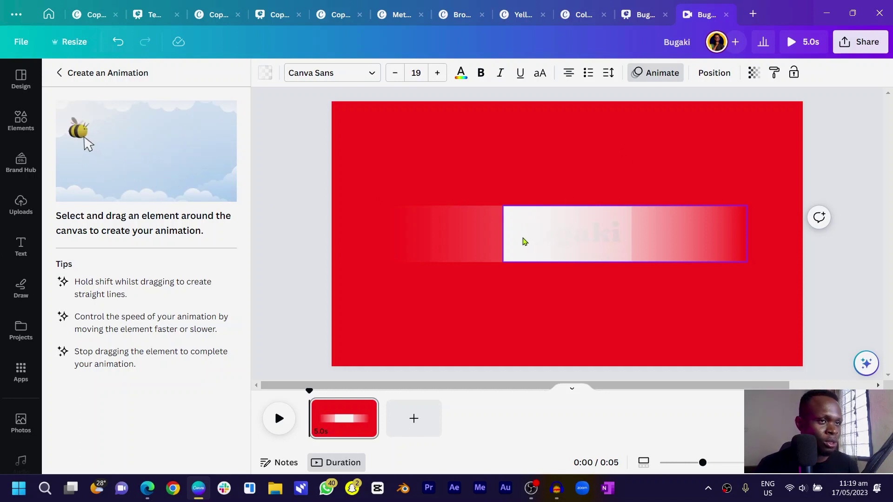
mouse_move(523, 240)
mouse_down()
mouse_move(374, 233)
mouse_move(208, 264)
mouse_up()
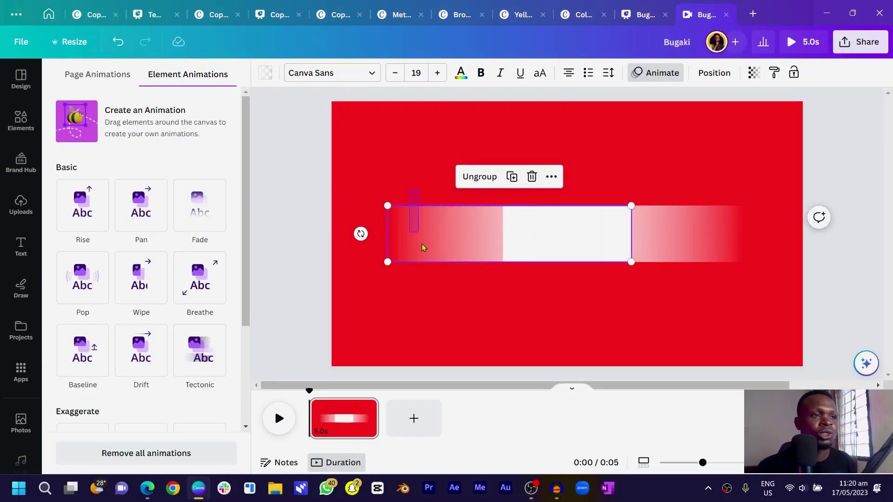
click(169, 126)
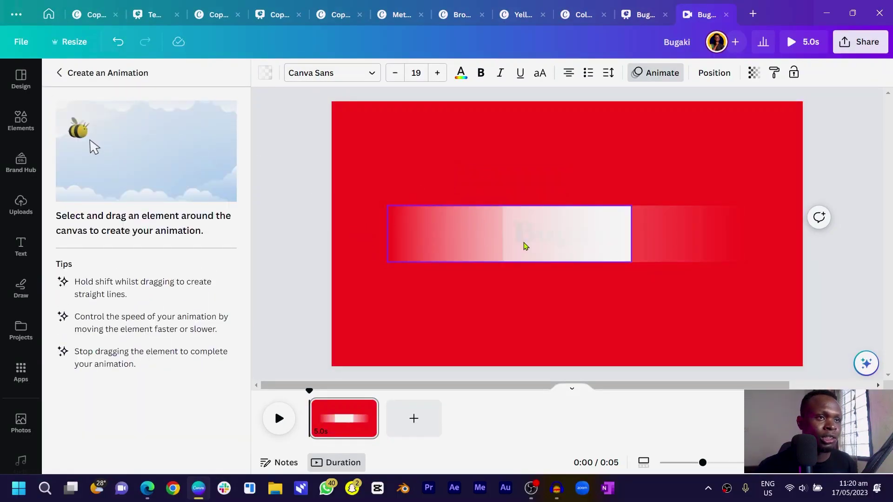
mouse_move(558, 242)
mouse_down()
mouse_move(752, 233)
mouse_move(845, 234)
mouse_move(852, 241)
mouse_up()
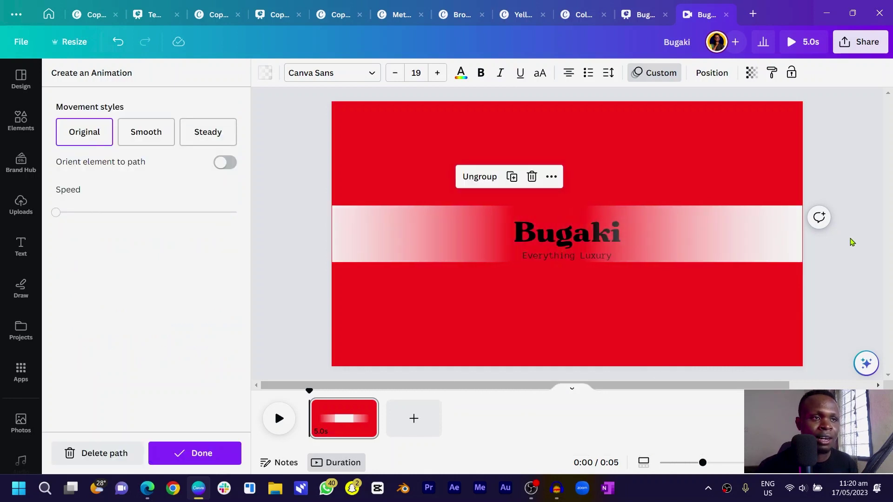
Set the page background to the white swatch and preview the design at about 4 seconds.
click(517, 354)
click(265, 73)
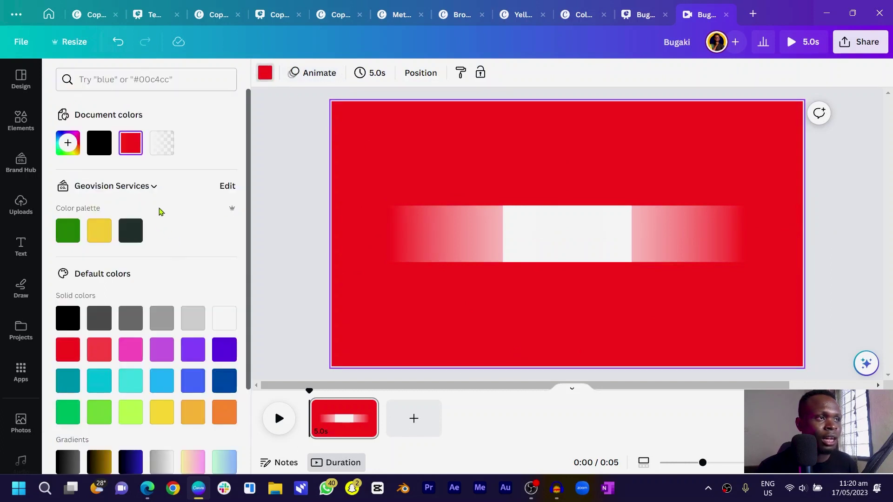
click(224, 318)
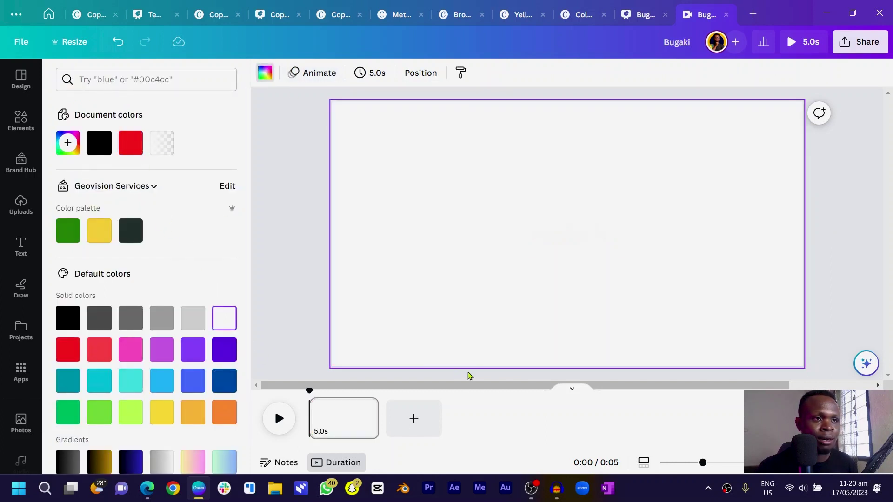
drag(310, 388, 375, 404)
click(547, 256)
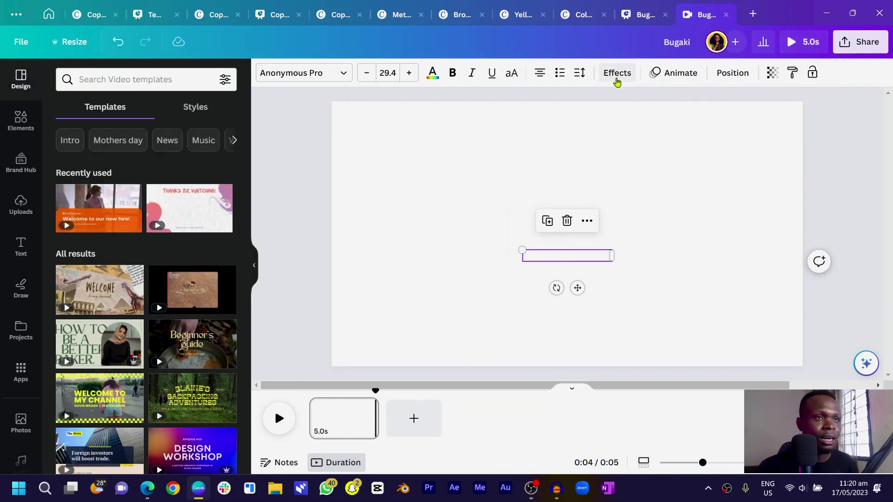
Give the Everything Luxury tagline the Typewriter text animation and preview it at about 3 seconds.
click(660, 75)
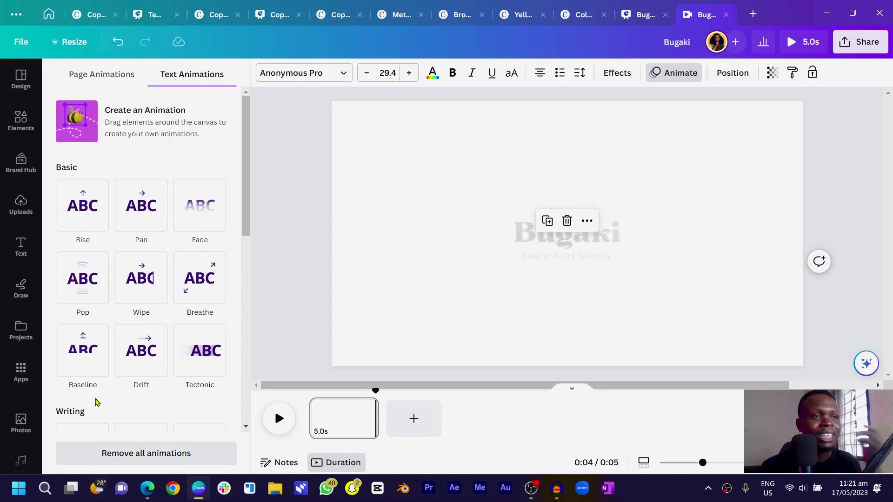
scroll(88, 330, down, 3)
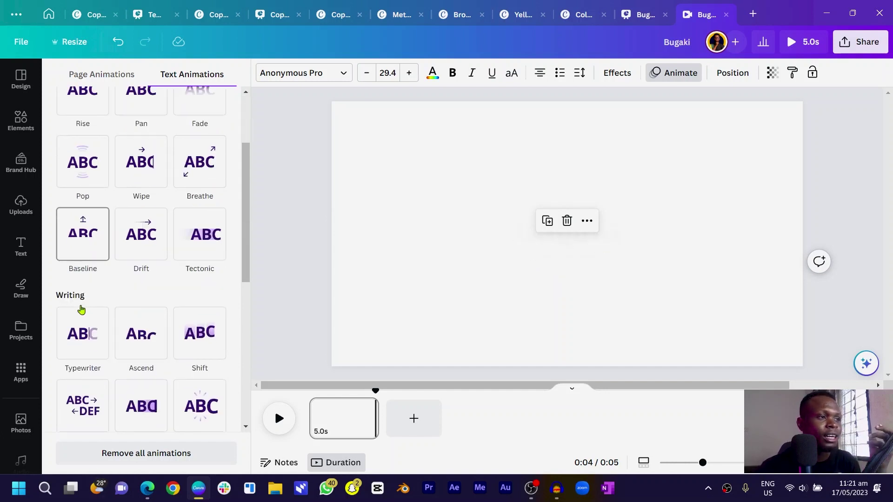
click(89, 332)
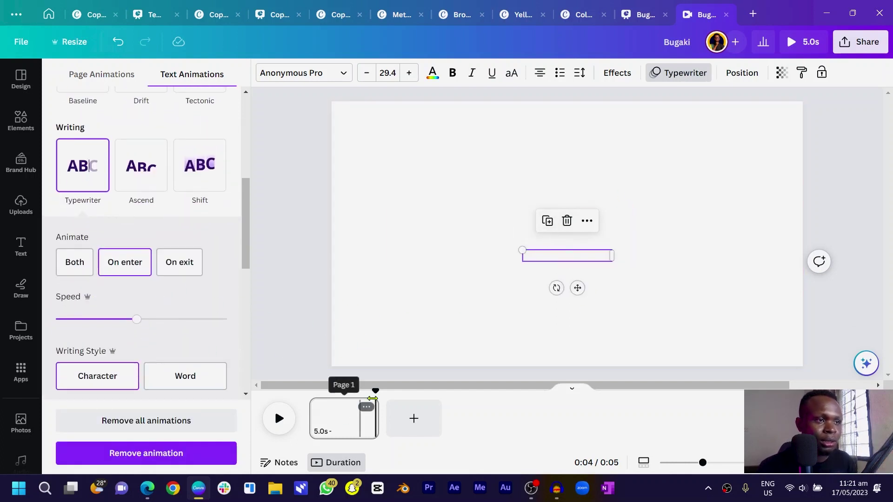
drag(376, 387, 355, 395)
Apply the Fade text animation to the Bugaki title.
click(556, 233)
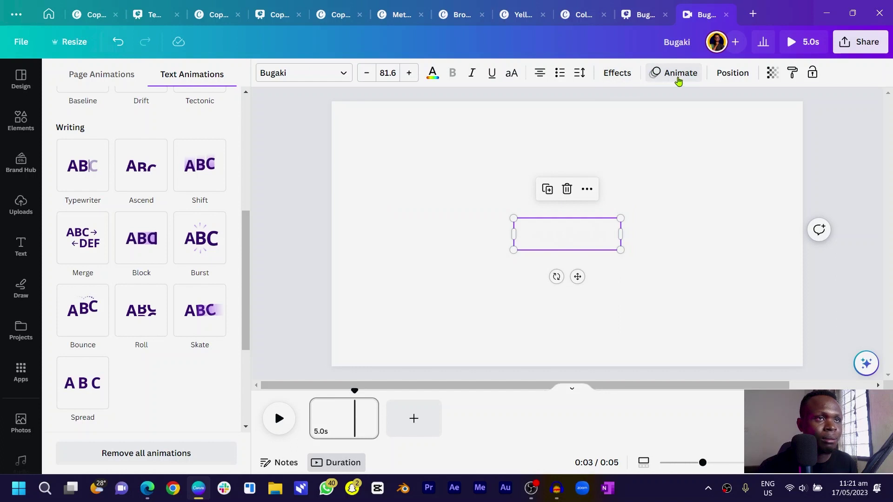
scroll(177, 302, down, 4)
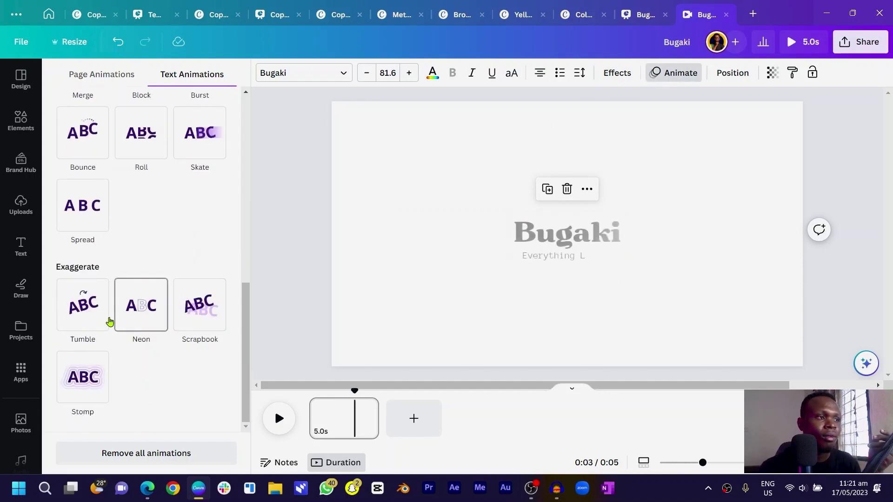
scroll(94, 300, up, 3)
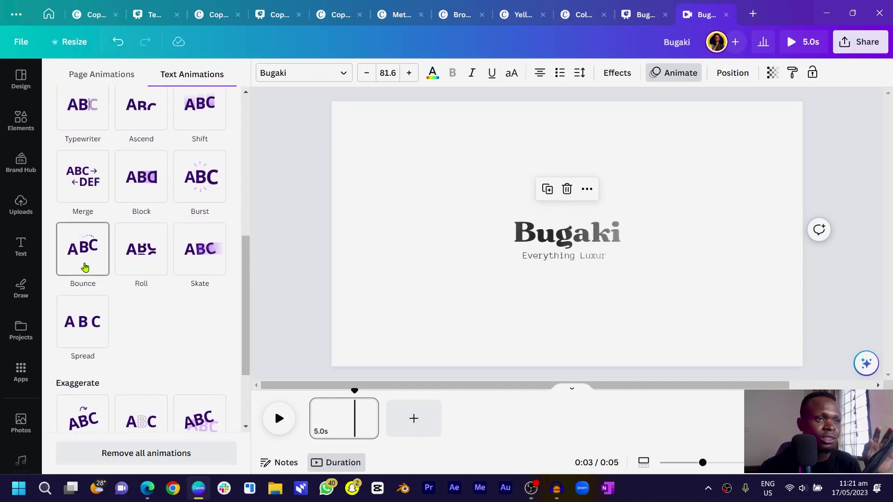
scroll(85, 266, up, 3)
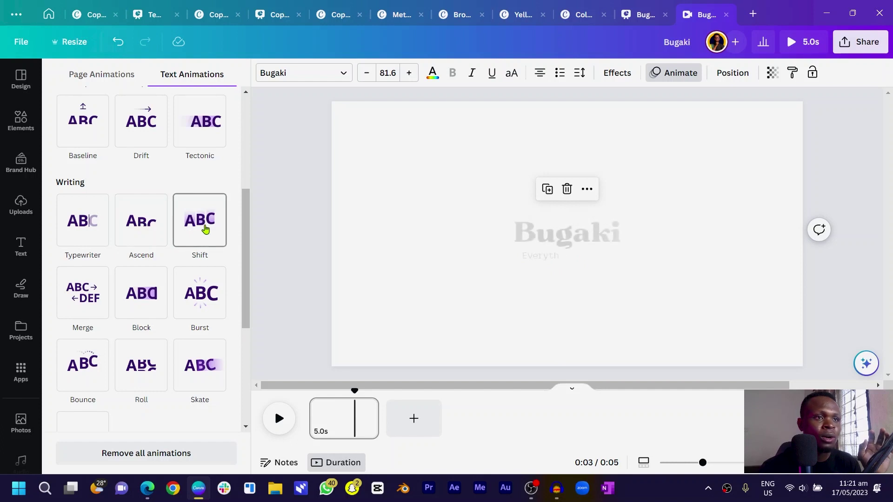
scroll(205, 229, up, 5)
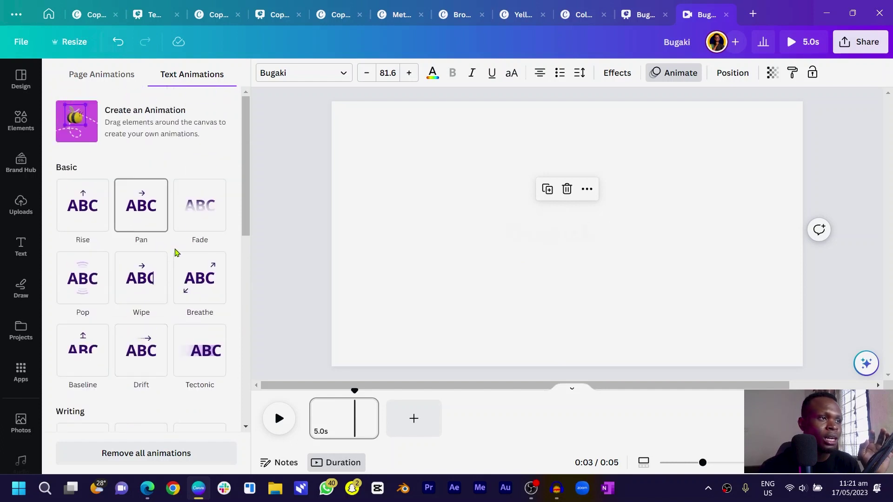
click(216, 206)
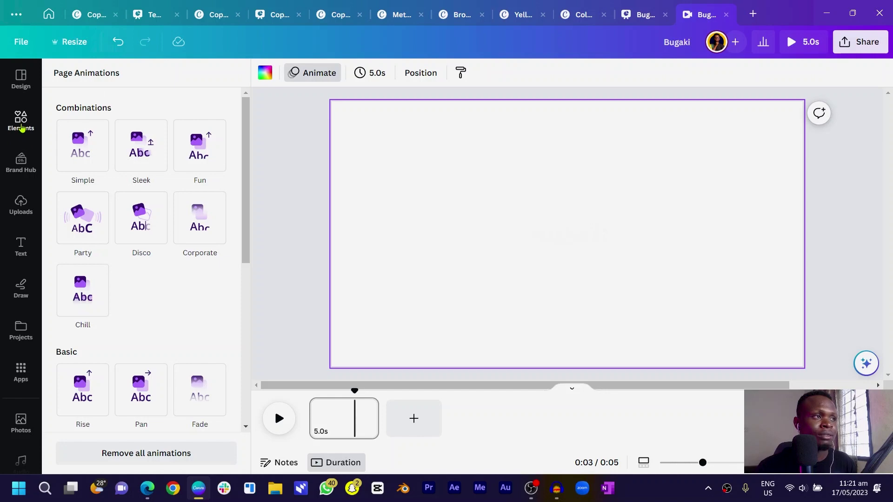
Preview the uploaded Prime Logos Reversed Bells clip, place it on the timeline and play the video.
click(23, 214)
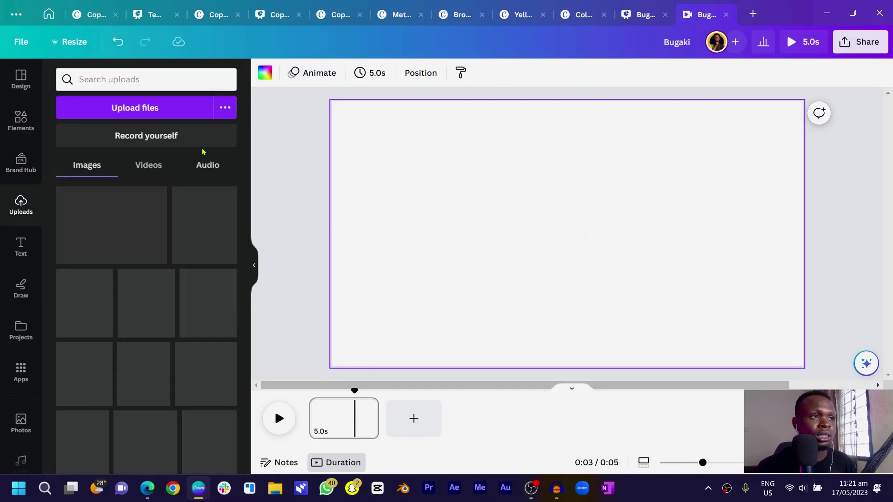
click(201, 168)
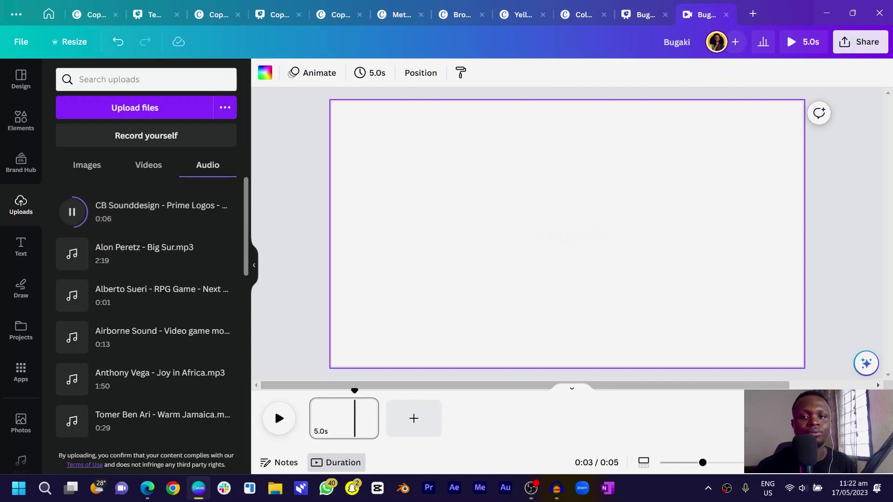
key(alt+Tab)
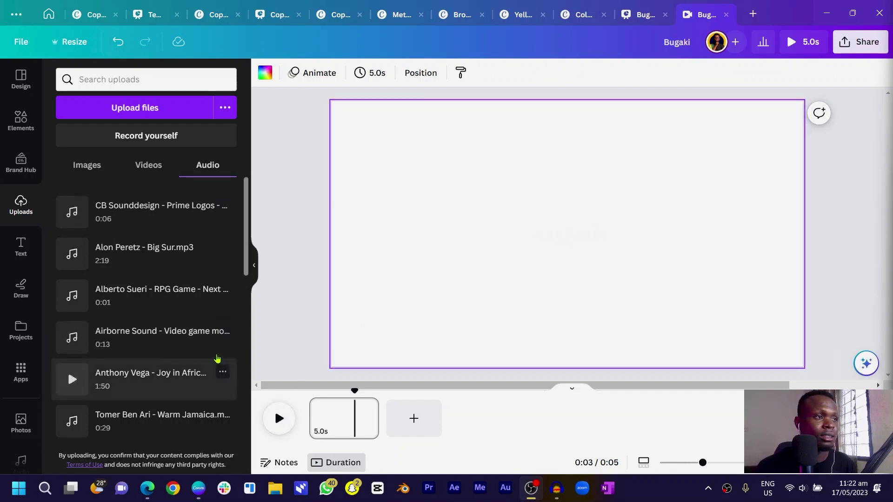
click(72, 210)
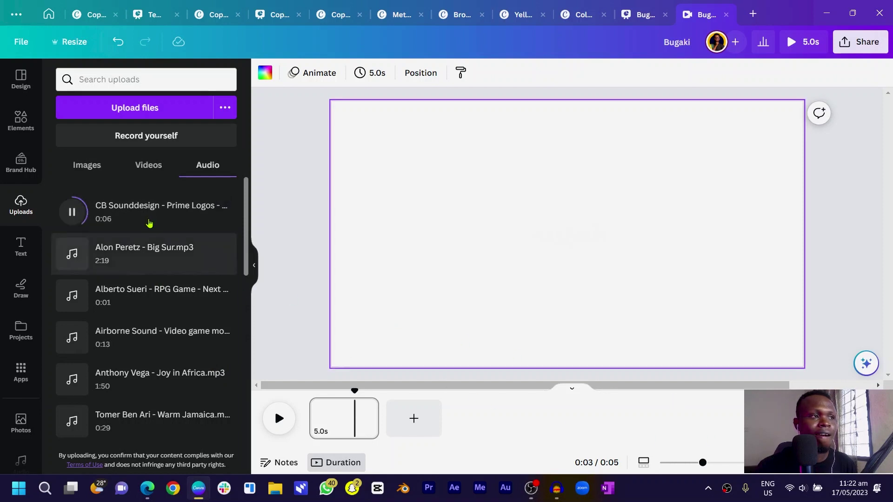
drag(113, 210, 310, 427)
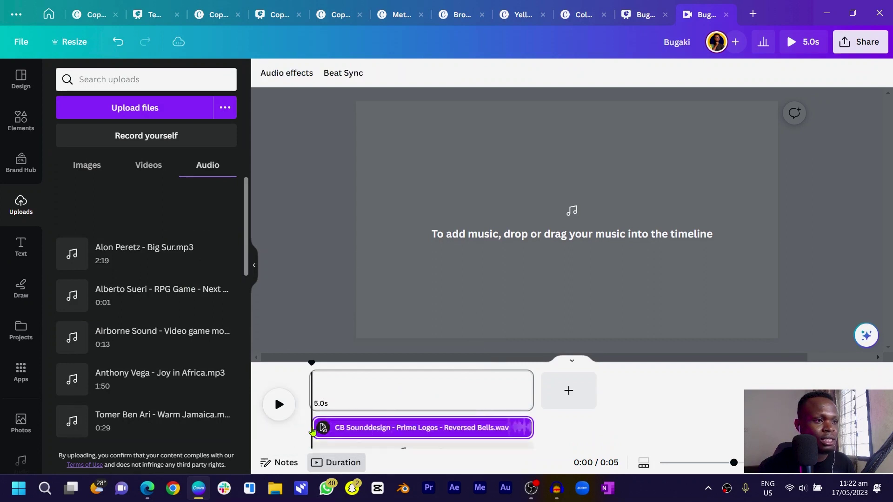
key(space)
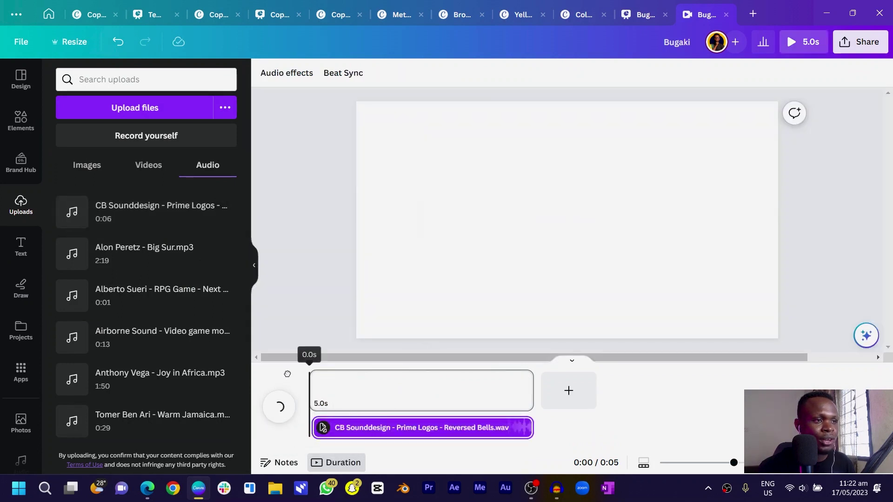